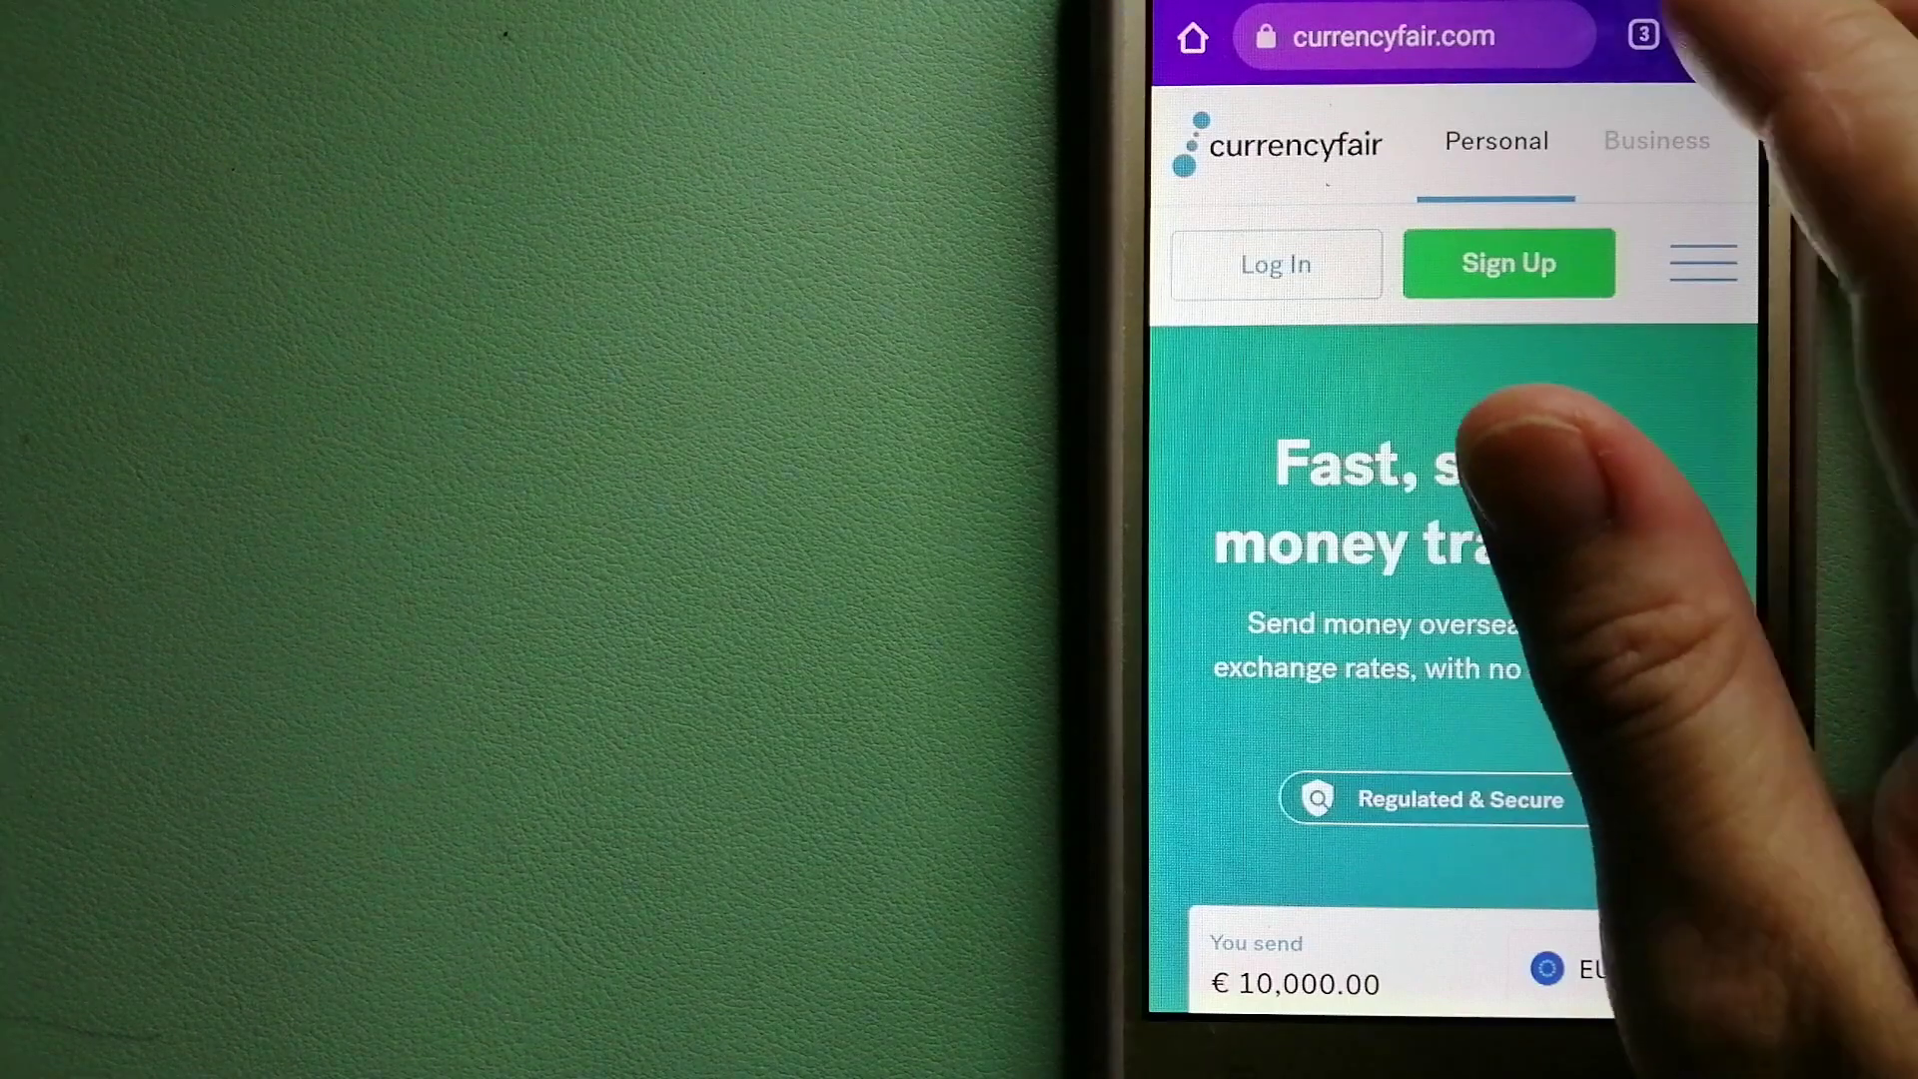
# - Show the tab switcher with the CurrencyFair, Wise and XE tabs
pyautogui.click(1645, 35)
# - Bring the Wise tab forward, showing its 1,000 USD fee quote
pyautogui.click(1334, 359)
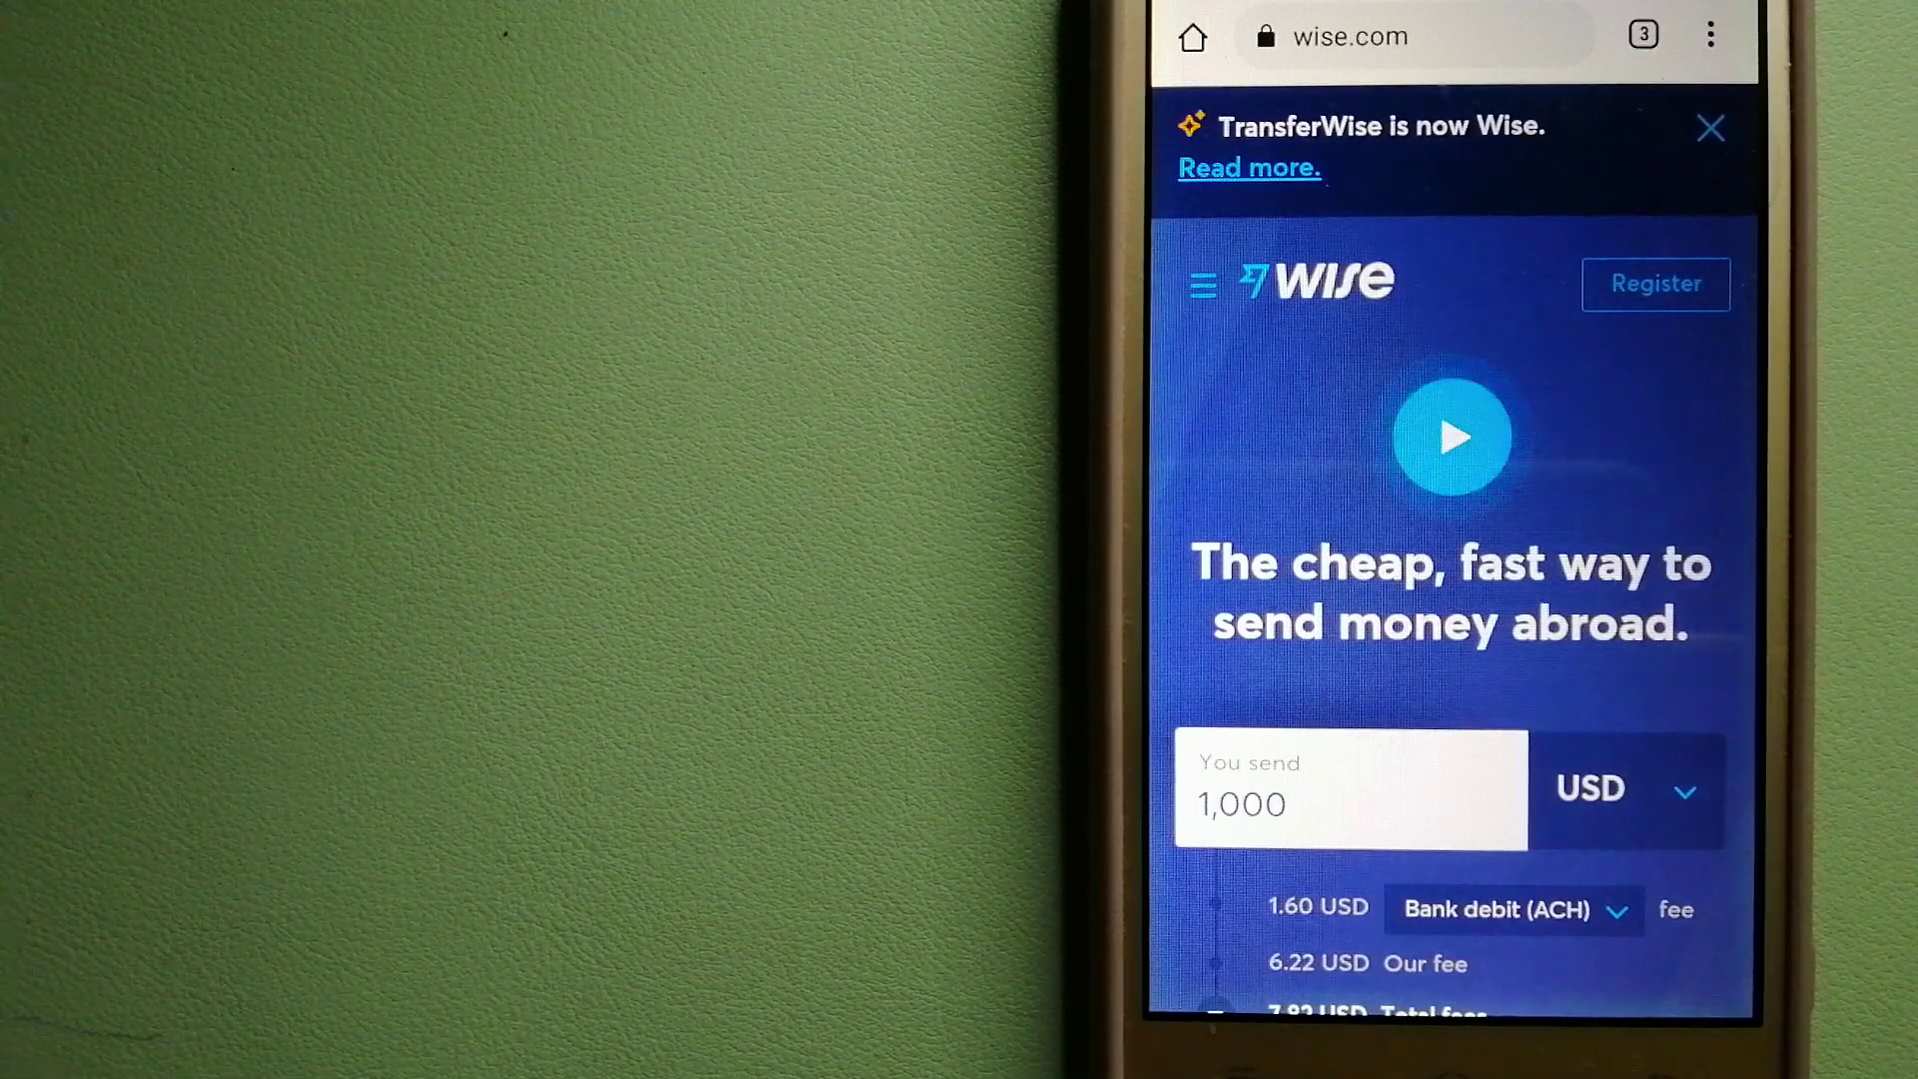
# - Switch to the XE tab showing the $1.00 US Dollar converter
pyautogui.click(1644, 35)
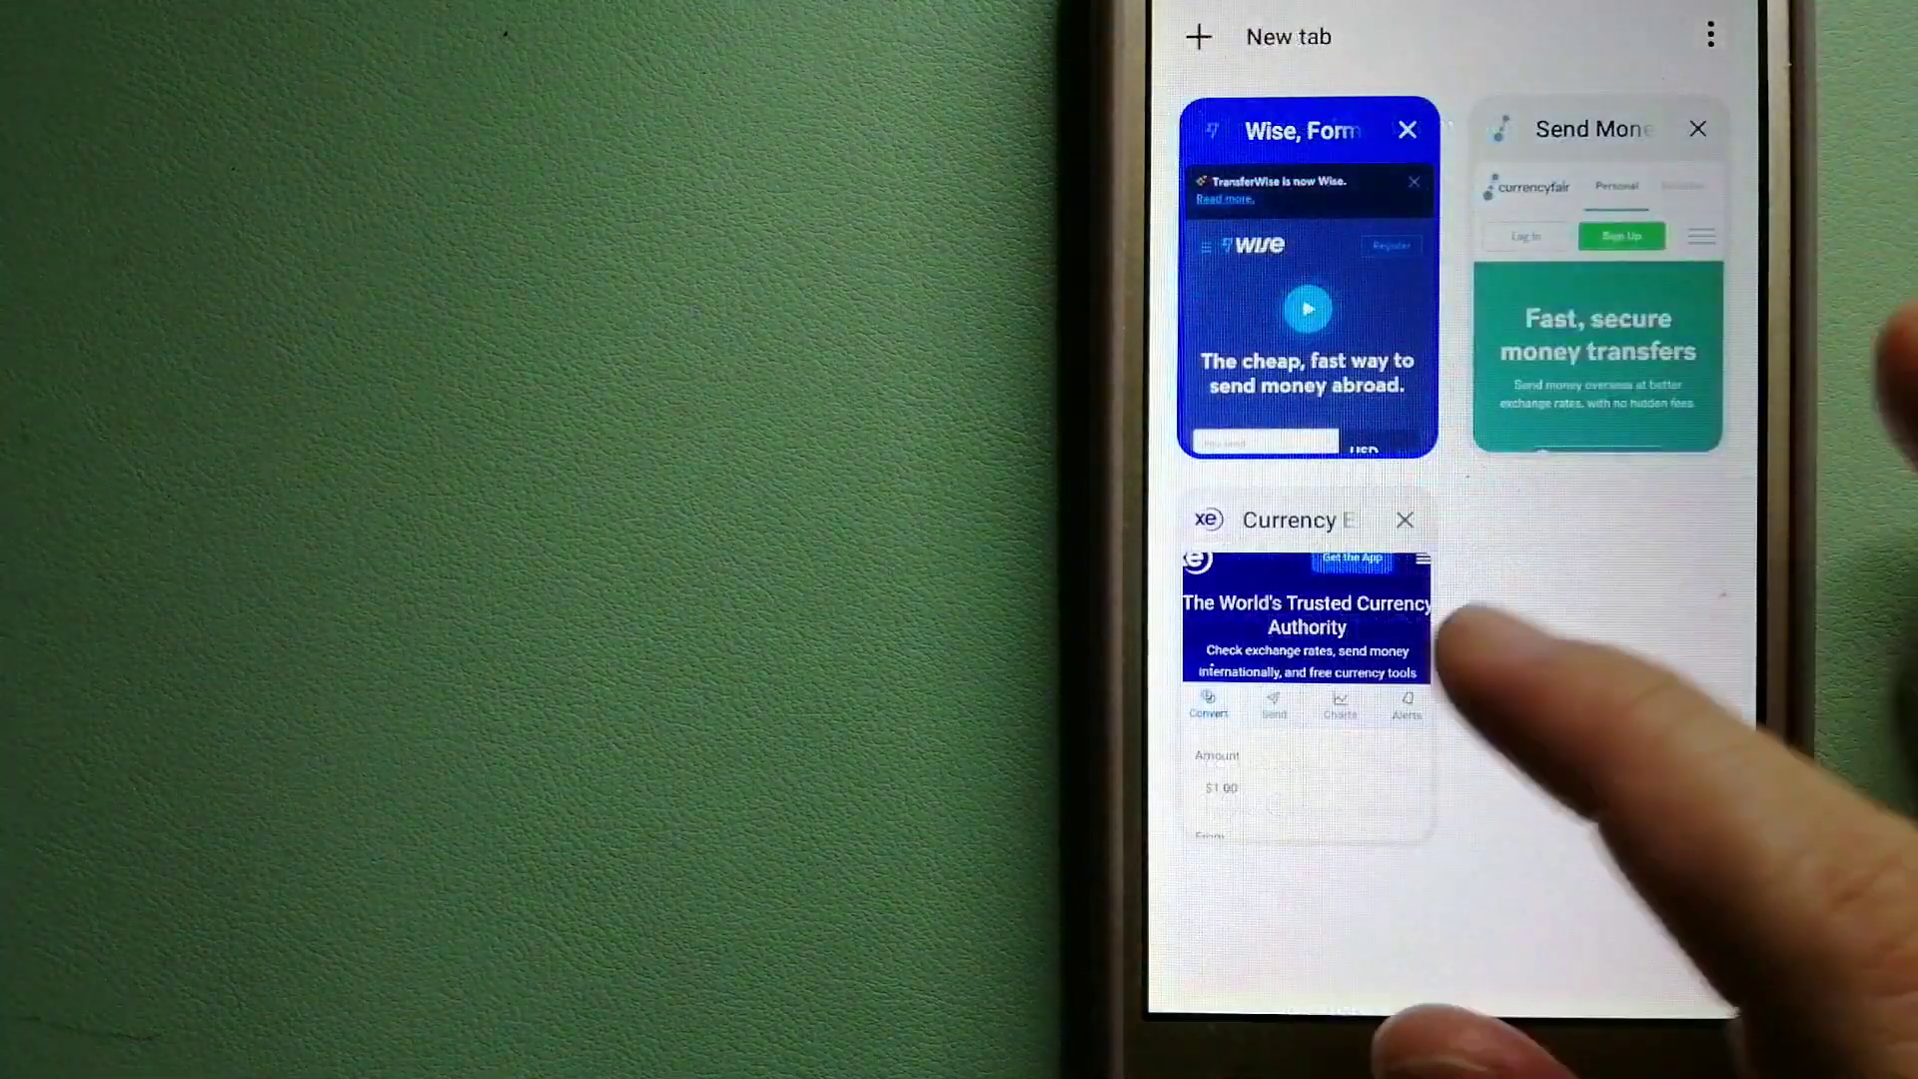
pyautogui.click(1290, 645)
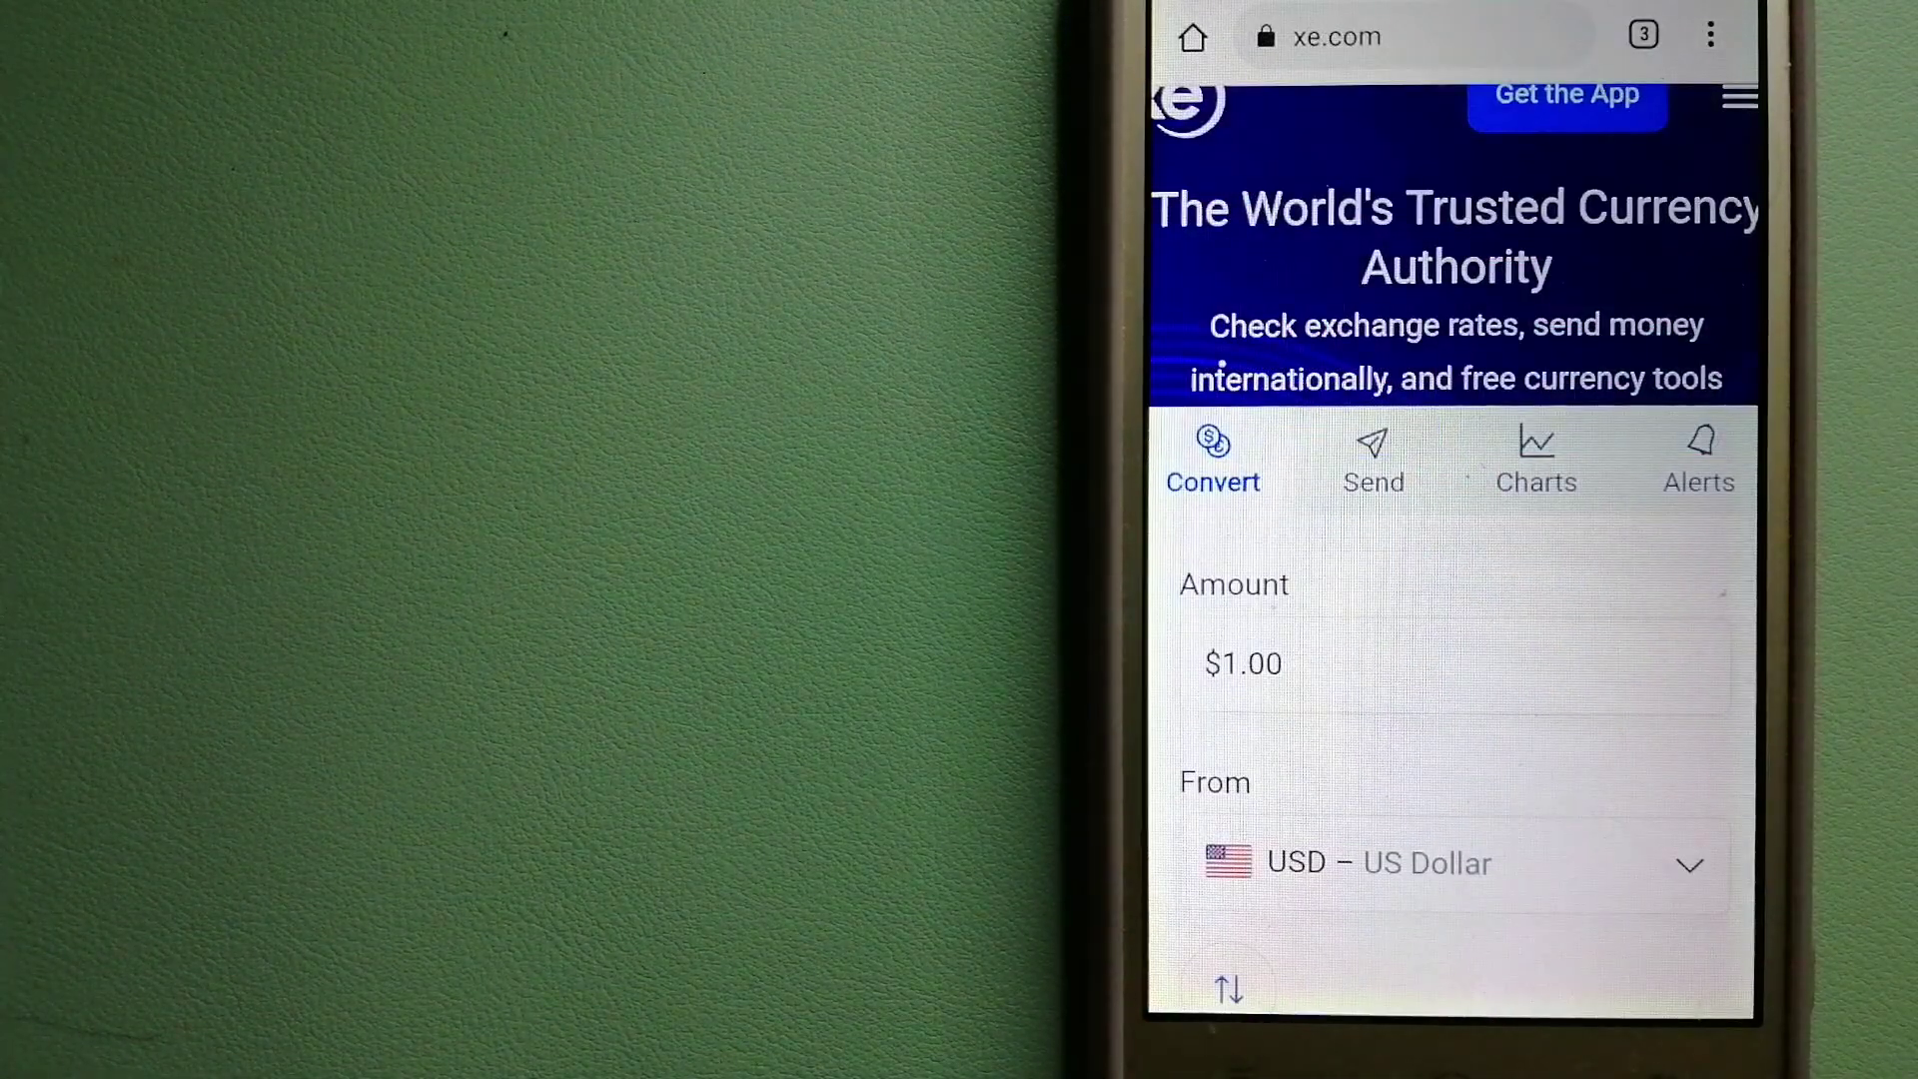